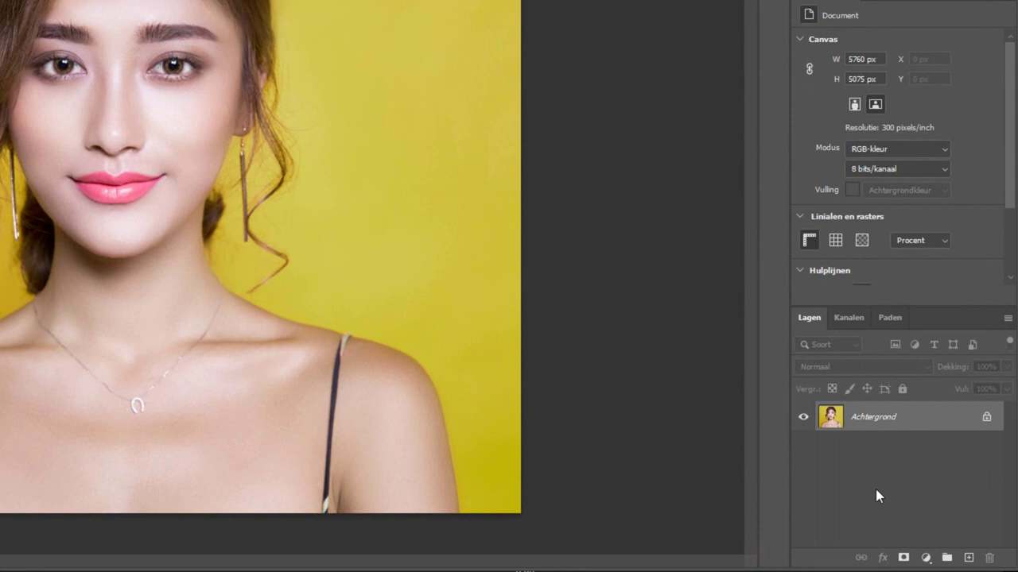
Convert the Achtergrond layer to a smart object and open Filter > Uitvloeien (Liquify) on it.
{"action": "right_click", "coordinate": [886, 424]}
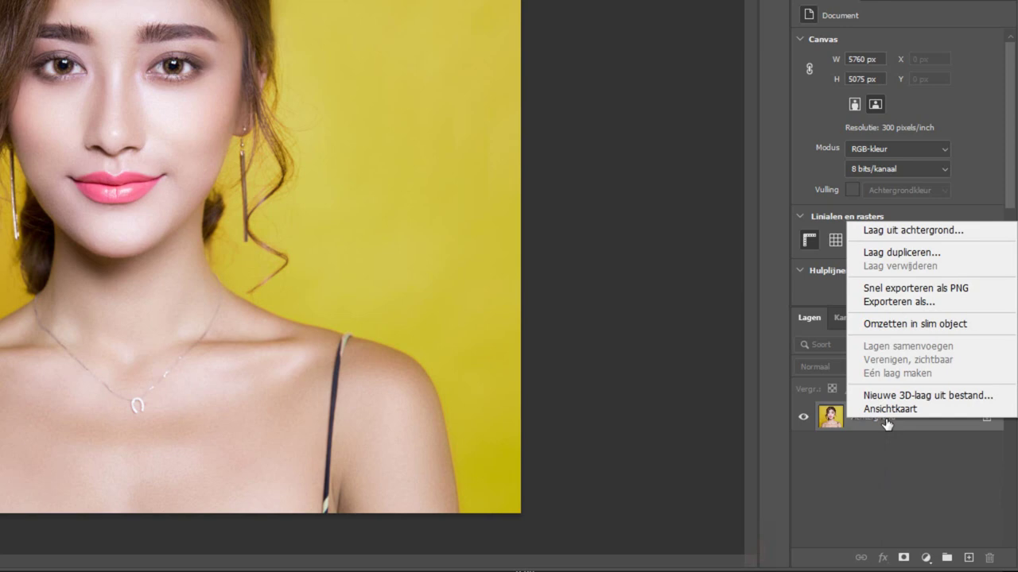
{"action": "left_click", "coordinate": [912, 324]}
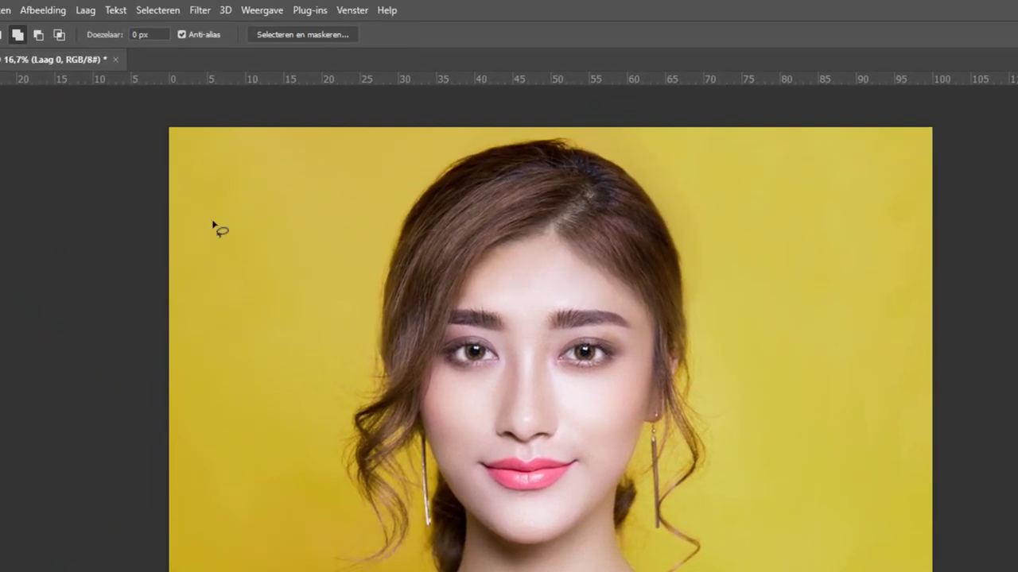
{"action": "left_click", "coordinate": [200, 11]}
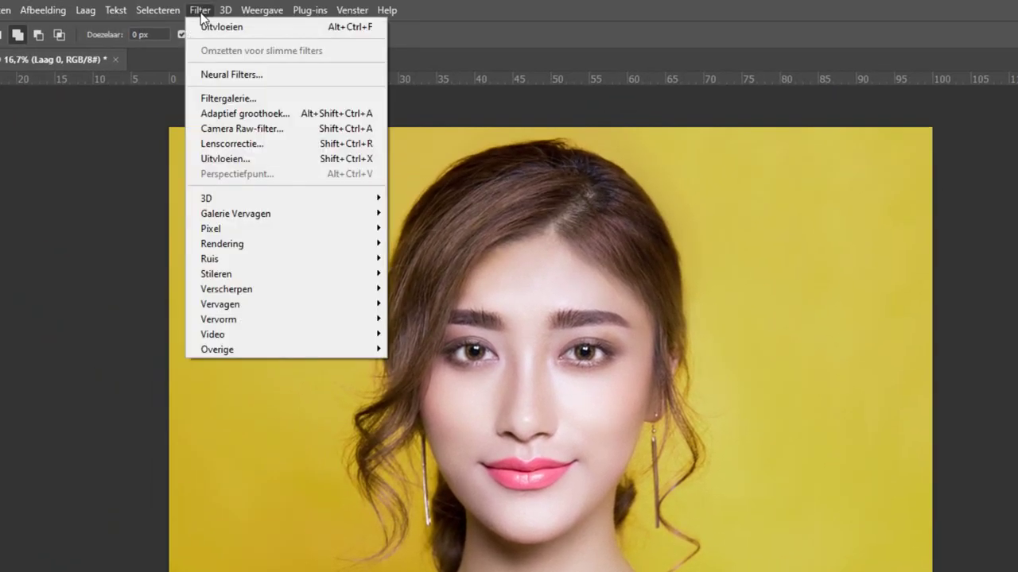
{"action": "left_click", "coordinate": [233, 161]}
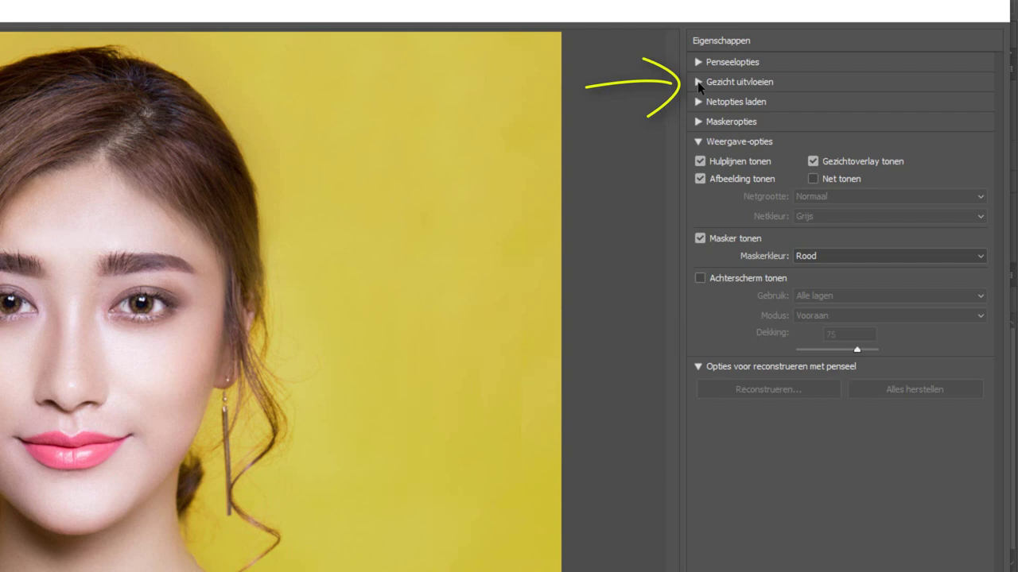
Zoom in on the face and set face-aware nose height to 20 and nose width to -62.
{"action": "left_click", "coordinate": [698, 82]}
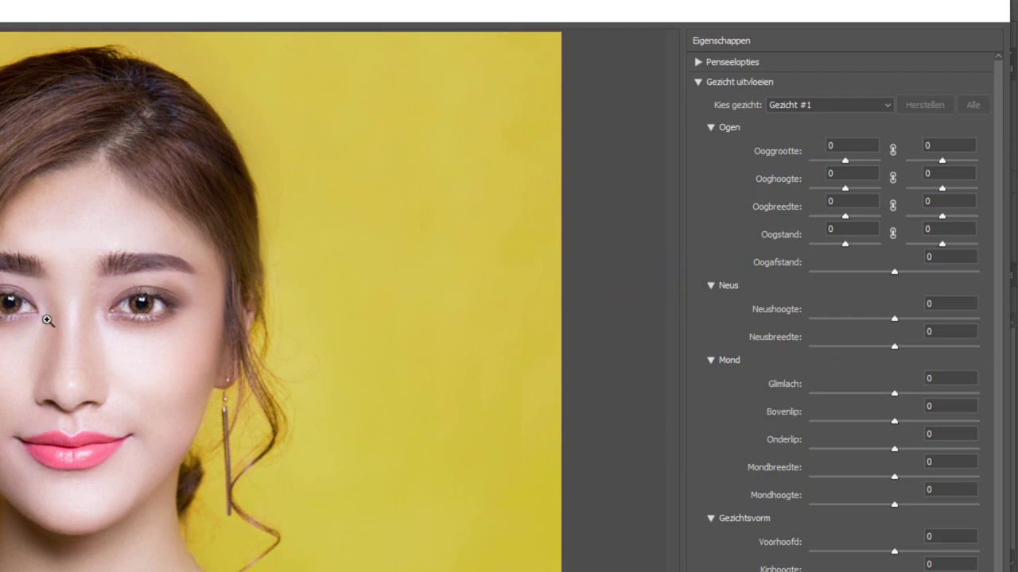
{"action": "left_click", "coordinate": [75, 367]}
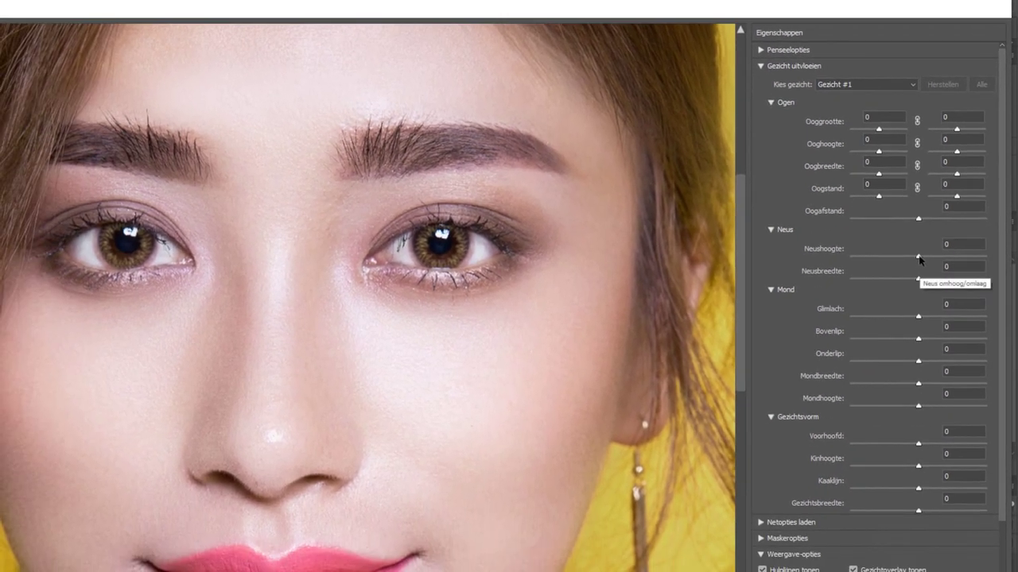
{"action": "left_click_drag", "start_coordinate": [918, 257], "coordinate": [845, 261]}
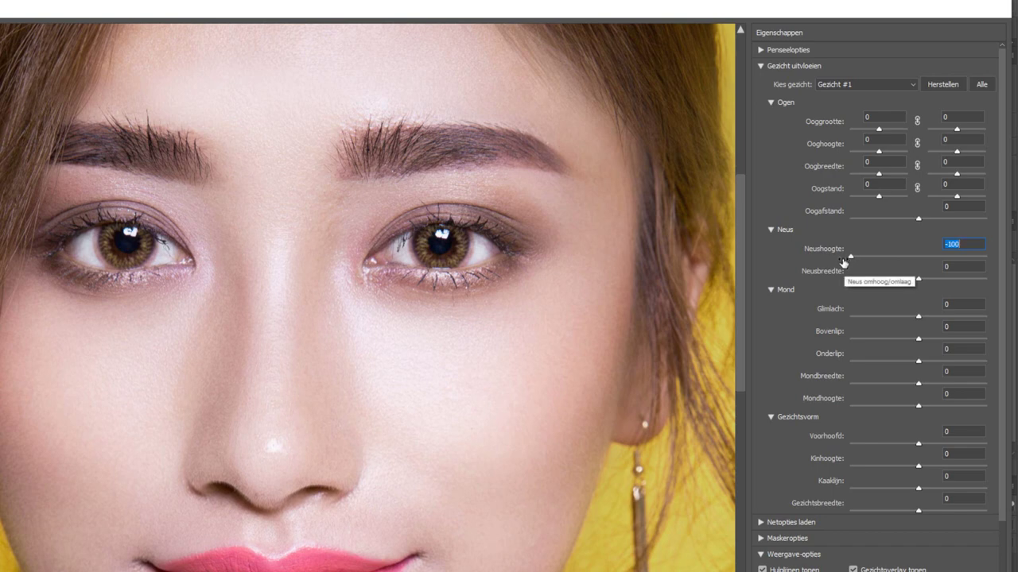
{"action": "mouse_move", "coordinate": [843, 262]}
{"action": "left_mouse_down"}
{"action": "mouse_move", "coordinate": [1011, 260]}
{"action": "mouse_move", "coordinate": [934, 265]}
{"action": "left_mouse_up"}
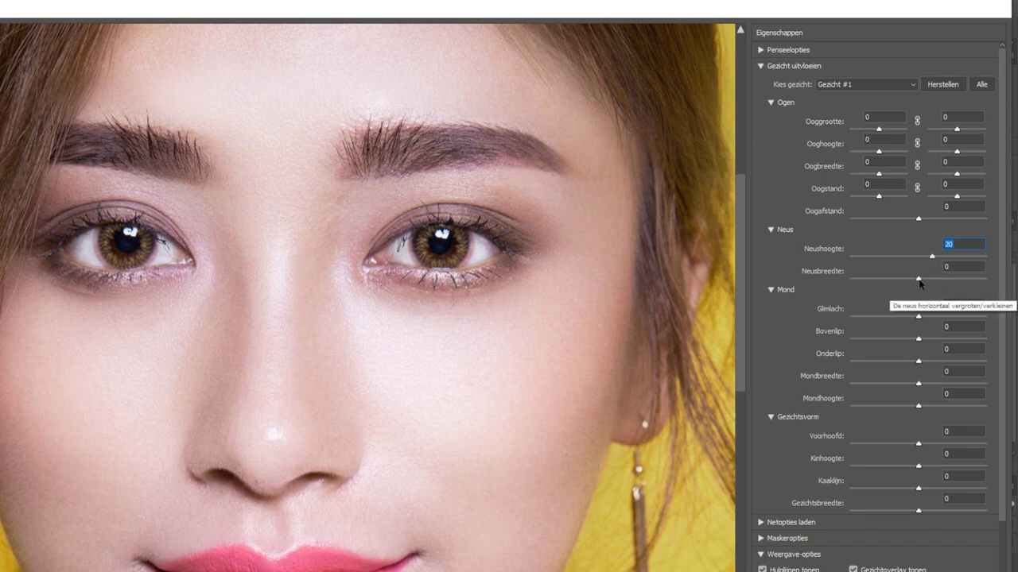
{"action": "mouse_move", "coordinate": [920, 283]}
{"action": "left_mouse_down"}
{"action": "mouse_move", "coordinate": [1015, 278]}
{"action": "mouse_move", "coordinate": [811, 282]}
{"action": "mouse_move", "coordinate": [878, 280]}
{"action": "left_mouse_up"}
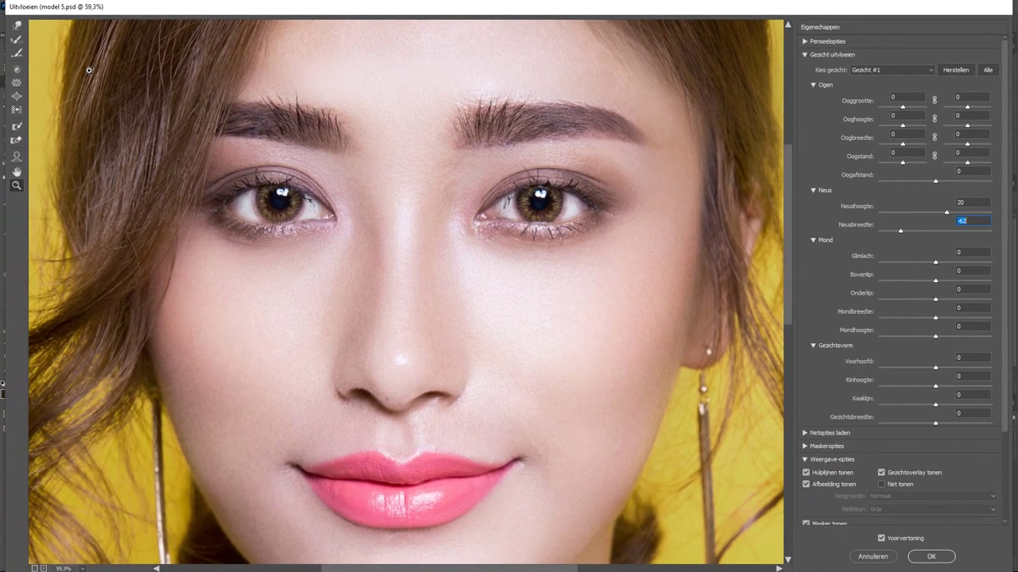
Select the Forward Warp tool, show its brush options, and size the brush to 300.
{"action": "left_click", "coordinate": [18, 27]}
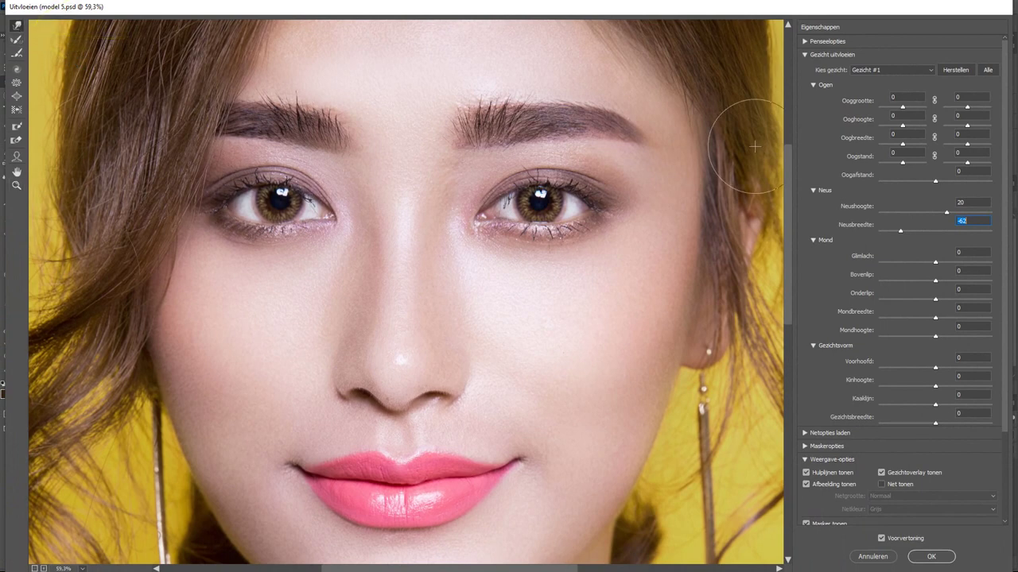
{"action": "left_click", "coordinate": [804, 56]}
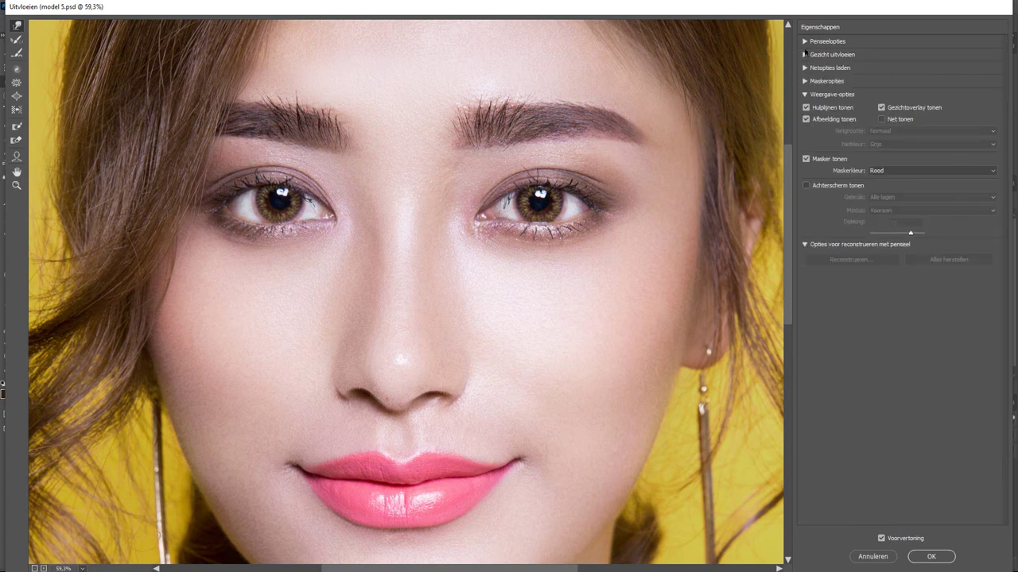
{"action": "left_click", "coordinate": [804, 41]}
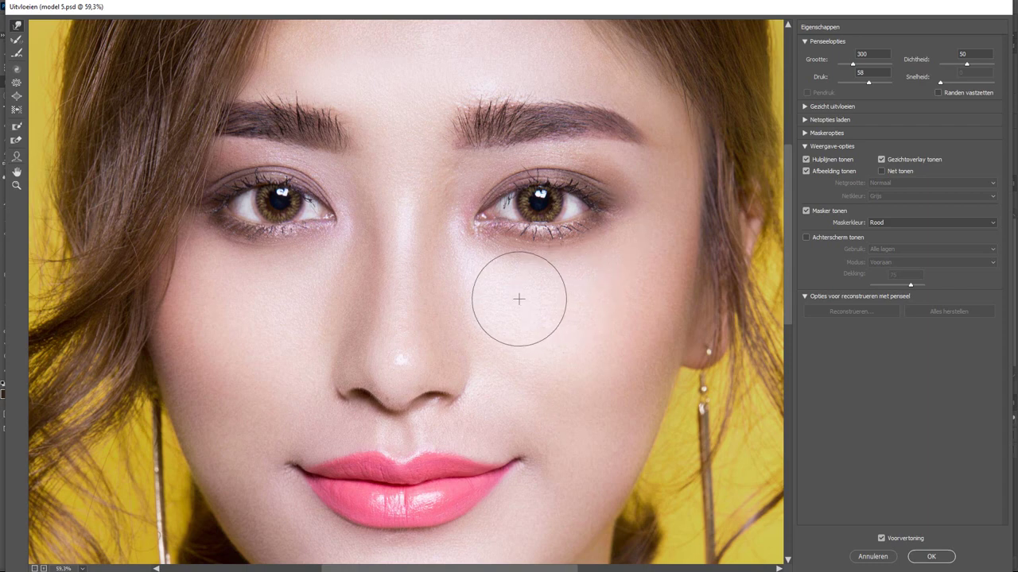
{"action": "key", "text": "bracketleft"}
{"action": "key", "text": "bracketleft"}
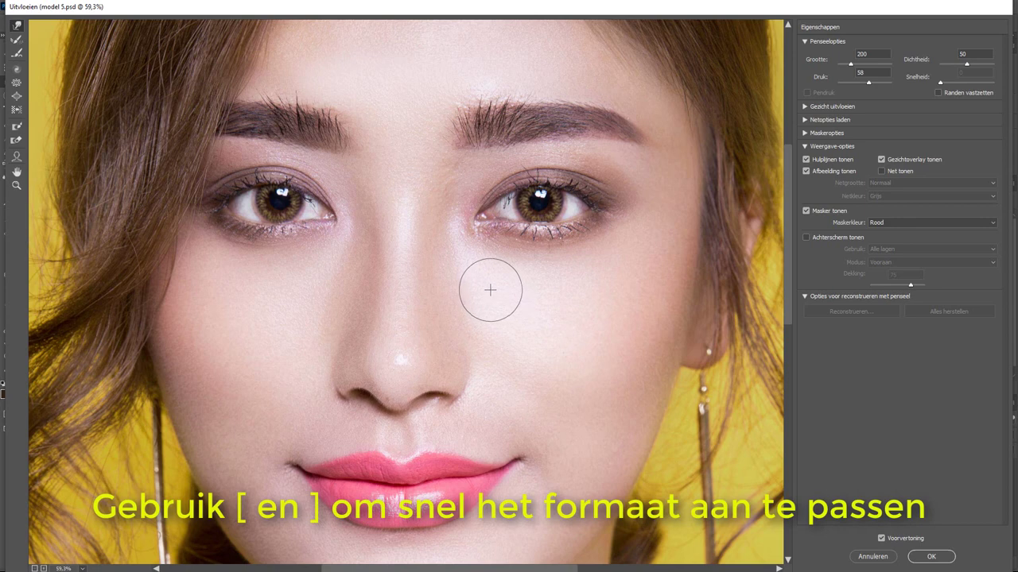
{"action": "key", "text": "bracketright"}
{"action": "key", "text": "bracketright"}
{"action": "key", "text": "bracketright"}
{"action": "key", "text": "bracketright"}
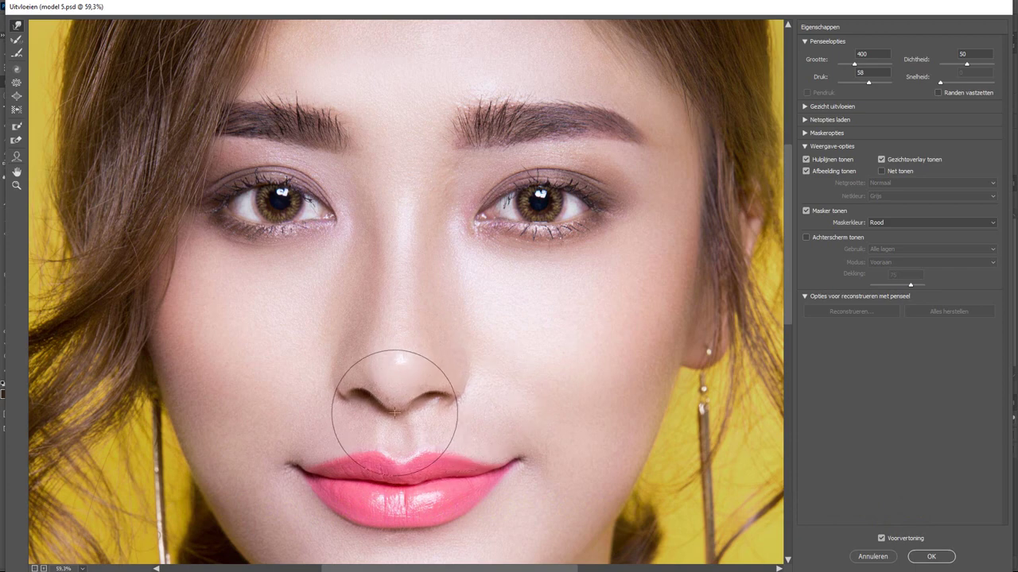
{"action": "key", "text": "bracketleft"}
{"action": "key", "text": "bracketleft"}
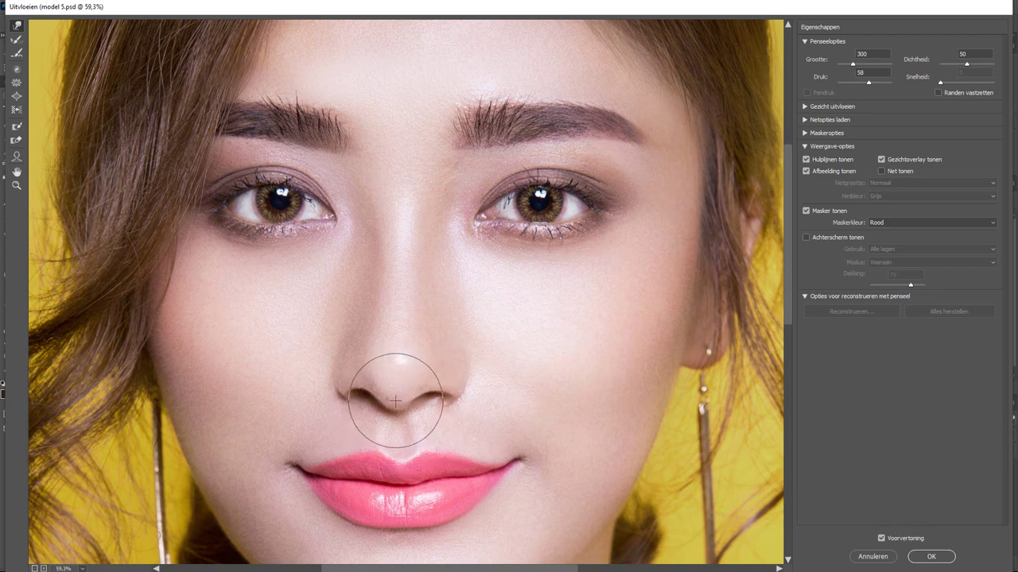
Push the nose tip and nostrils slightly upward, then set the warp brush size to 250.
{"action": "left_click_drag", "start_coordinate": [395, 401], "coordinate": [394, 378]}
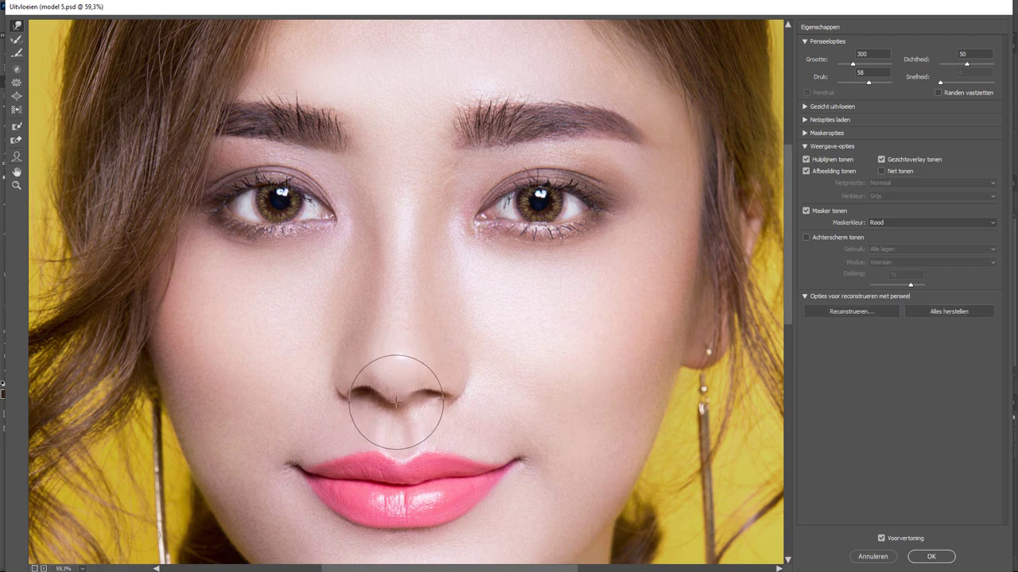
{"action": "left_click_drag", "start_coordinate": [395, 401], "coordinate": [394, 394]}
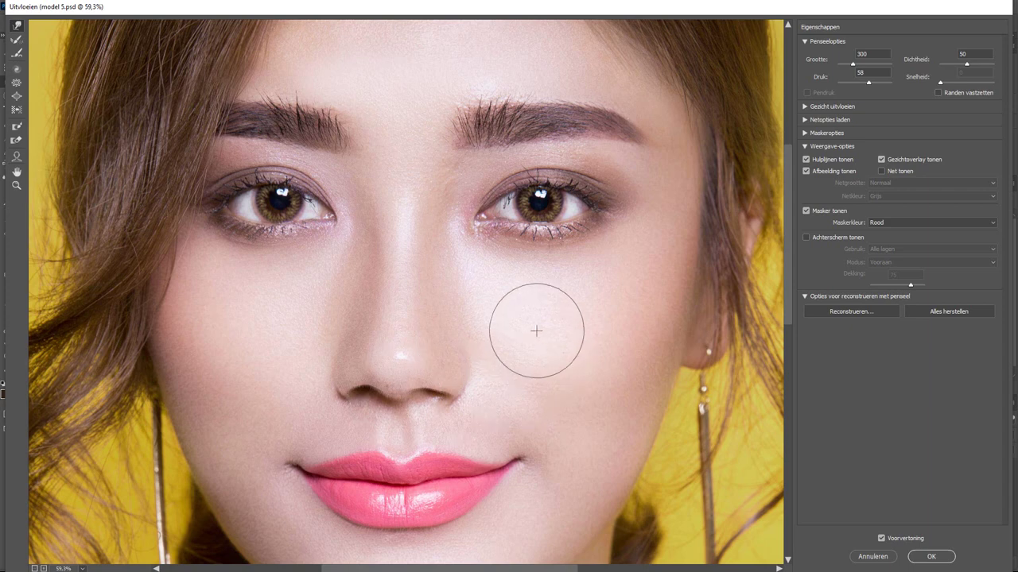
{"action": "key", "text": "bracketright"}
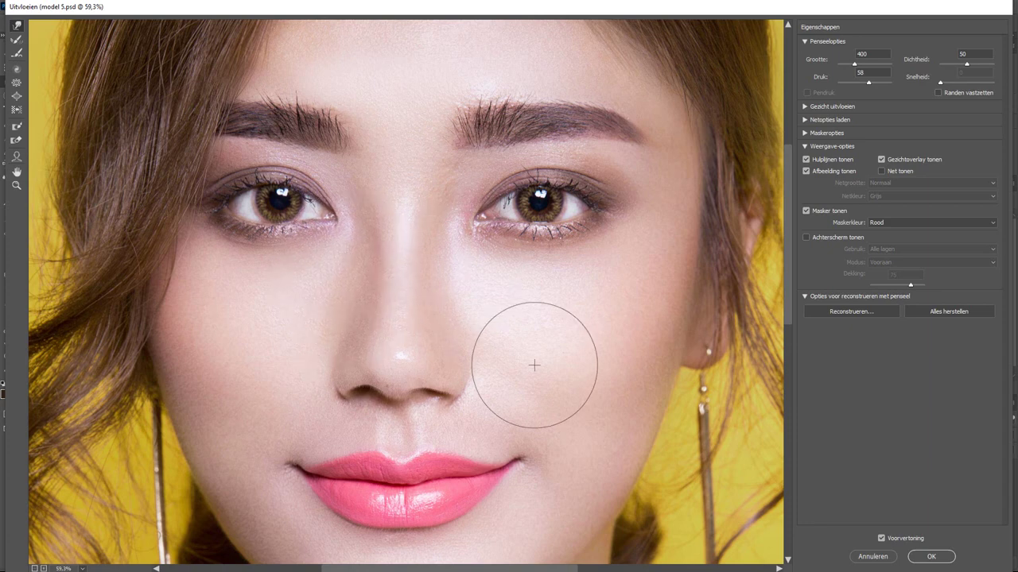
{"action": "key", "text": "bracketleft"}
{"action": "key", "text": "bracketleft"}
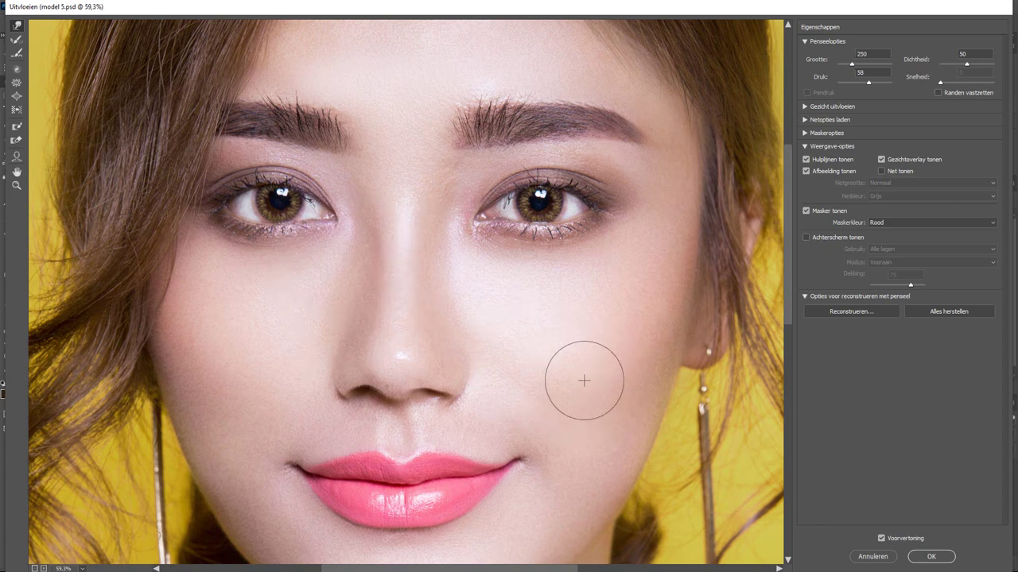
Commit Liquify as an Uitvloeien smart filter on Laag 0 and toggle it to compare before and after.
{"action": "left_click", "coordinate": [937, 559]}
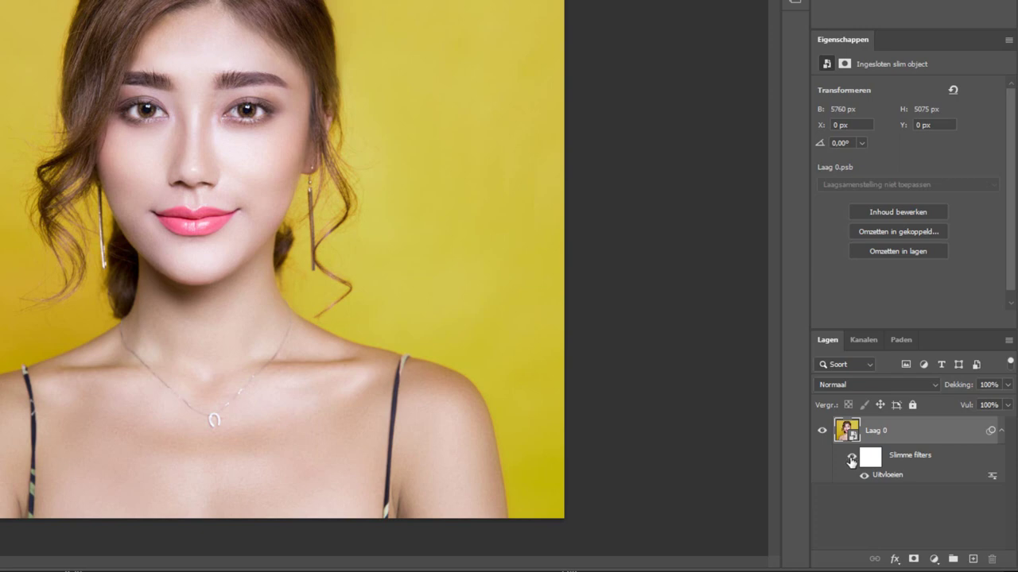
{"action": "left_click", "coordinate": [850, 458]}
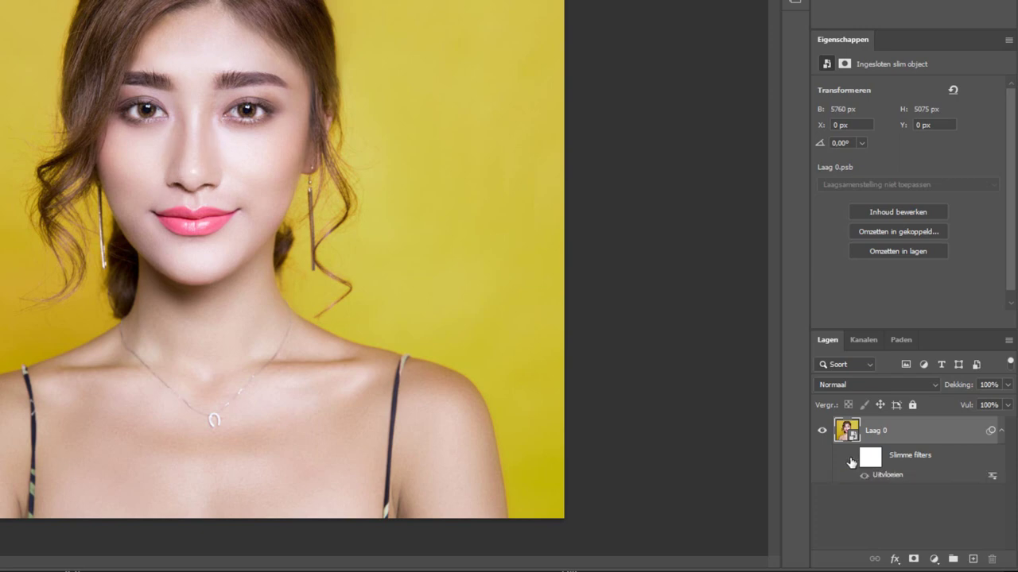
{"action": "left_click", "coordinate": [851, 459]}
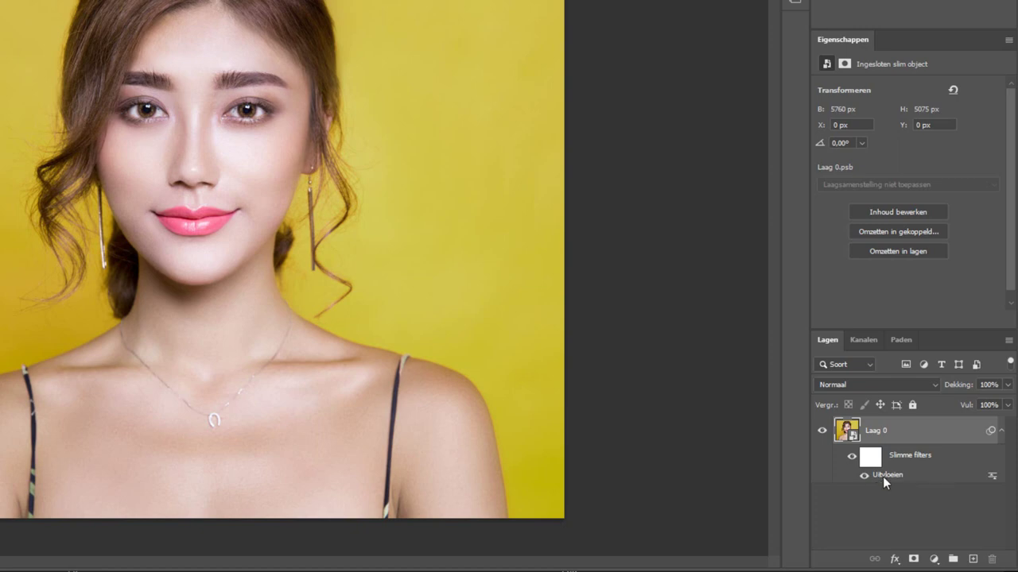
{"action": "double_click", "coordinate": [882, 476]}
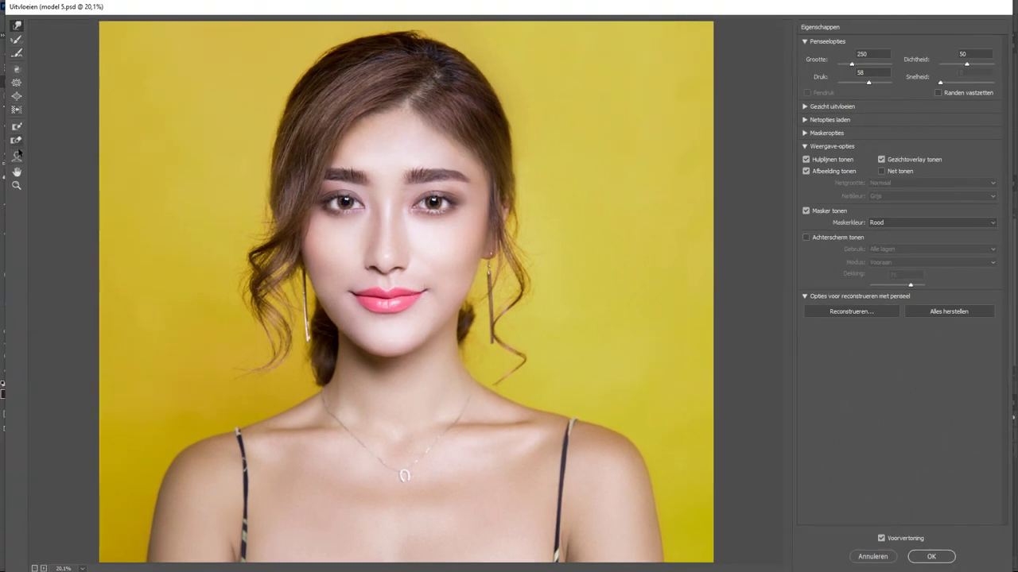
{"action": "left_click", "coordinate": [16, 185]}
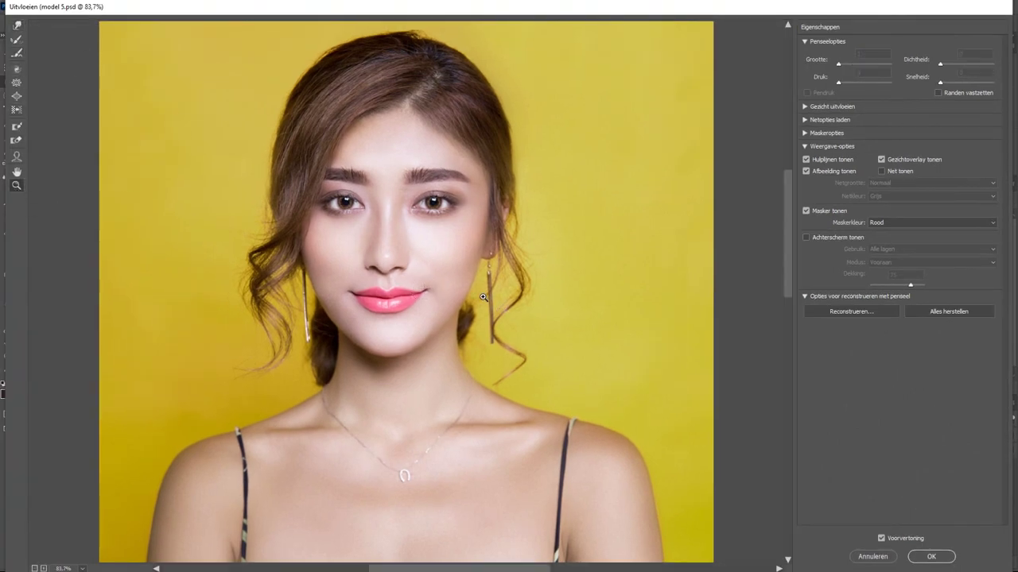
{"action": "left_click_drag", "start_coordinate": [396, 232], "coordinate": [496, 241]}
{"action": "left_click", "coordinate": [805, 106]}
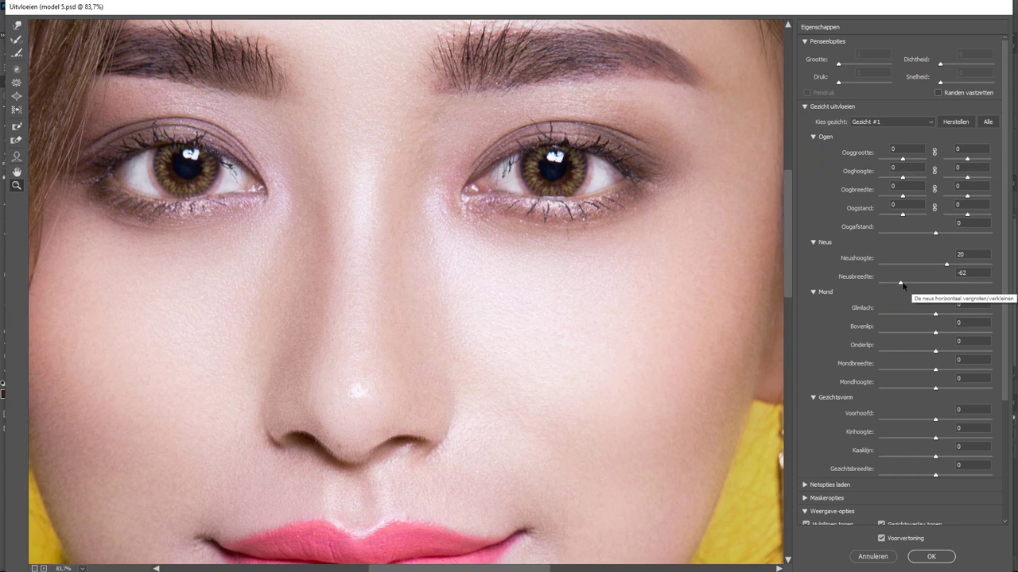
{"action": "left_click_drag", "start_coordinate": [902, 284], "coordinate": [959, 282]}
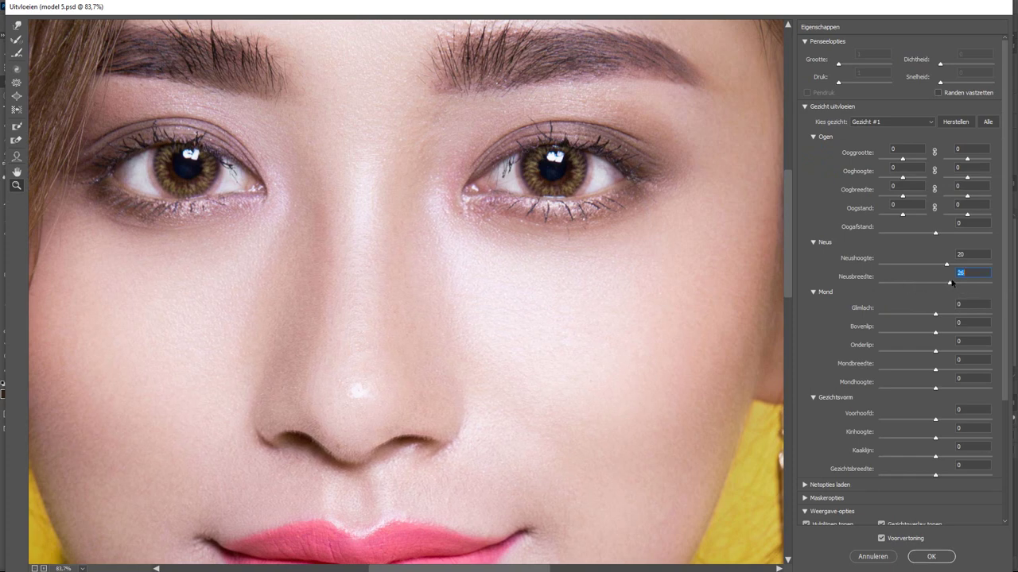
{"action": "left_click_drag", "start_coordinate": [946, 264], "coordinate": [888, 263]}
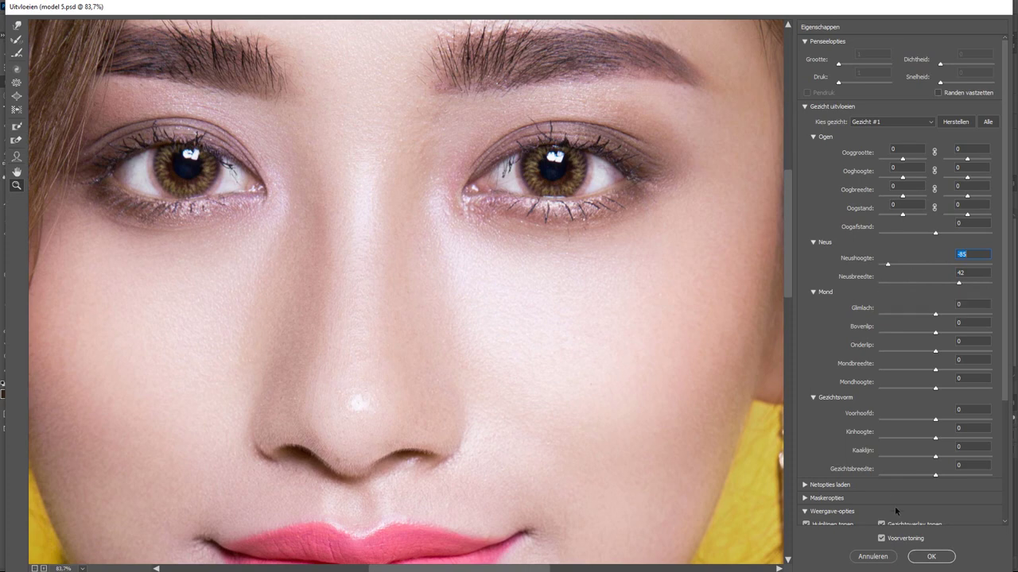
{"action": "left_click", "coordinate": [868, 557]}
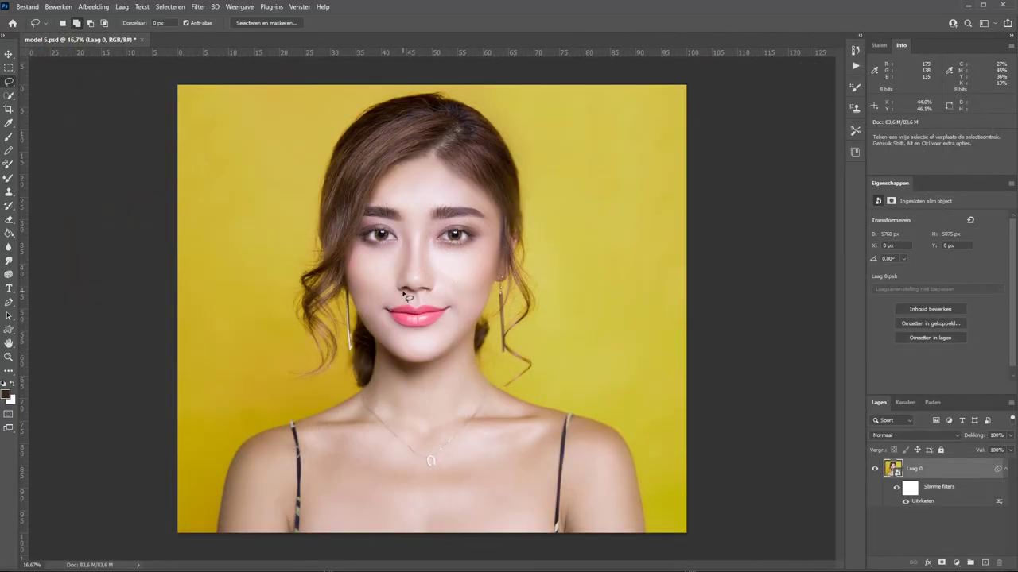